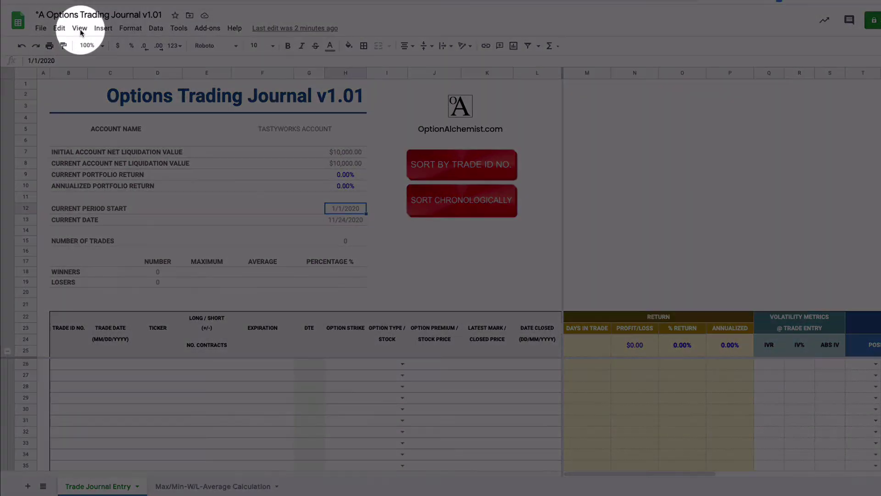
View the whole journal at 50% zoom, and return the zoom to 100%.
left_click(80, 28)
mouse_move(100, 169)
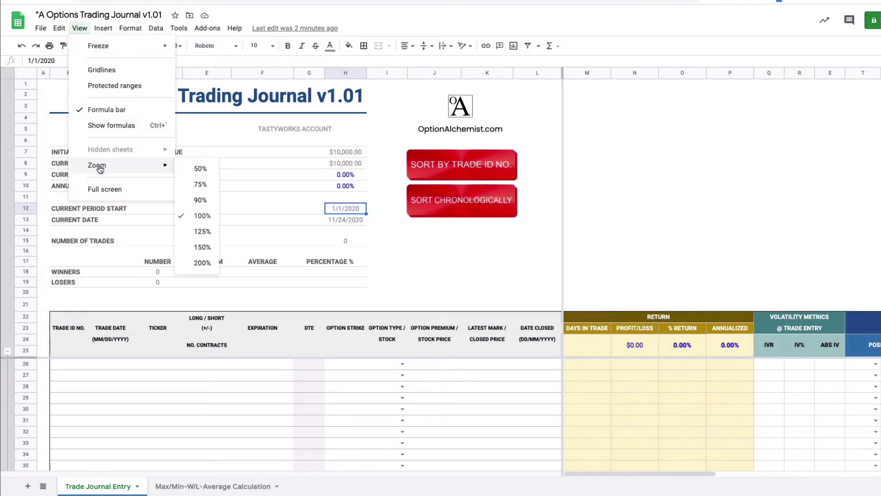
left_click(190, 170)
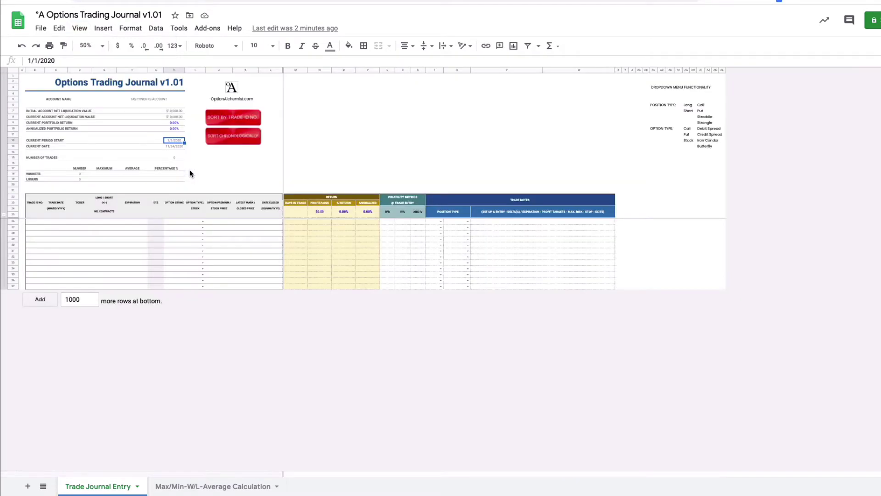
left_click(99, 45)
left_click(92, 111)
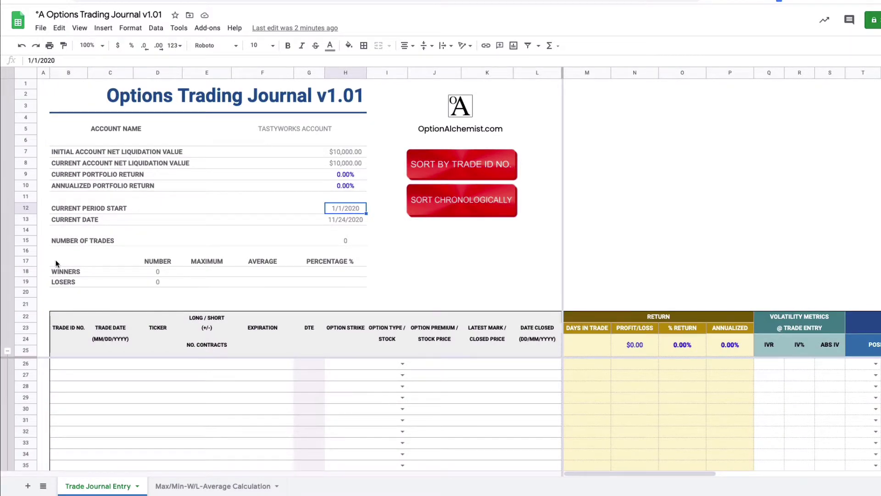
Examine the account name, the initial account net liquidation value and the current period start in the summary.
left_click(280, 129)
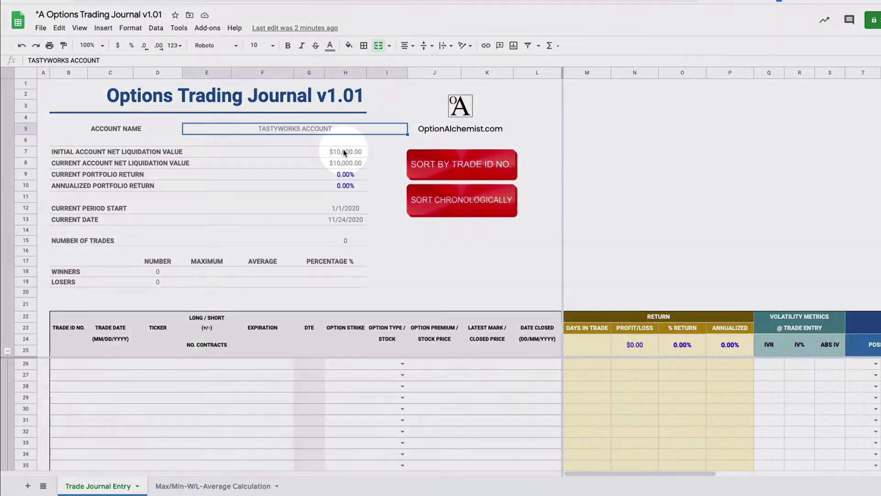
left_click(343, 151)
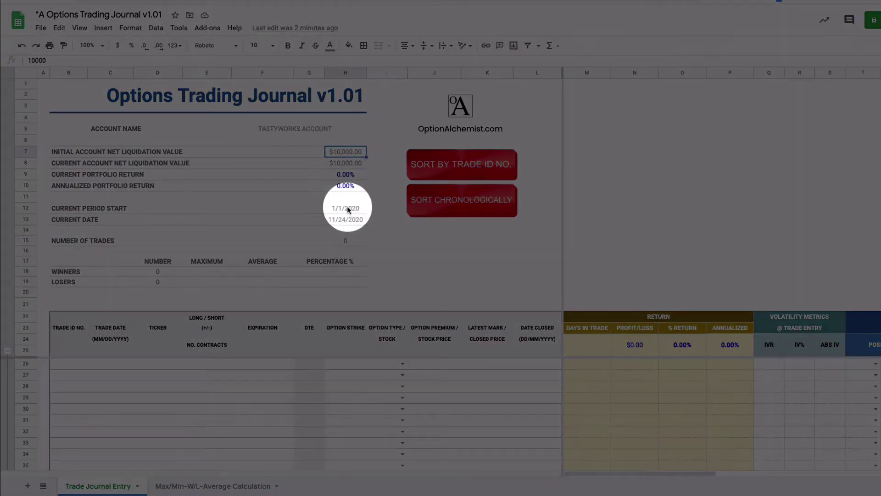
left_click(347, 208)
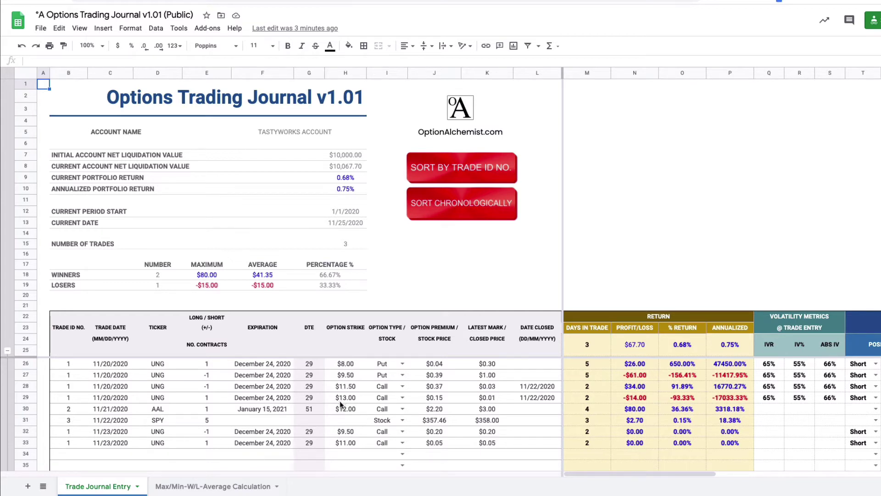
Examine the logged trades' option type choices, premiums and closing dates, through to the position type and trade notes columns.
left_click(401, 363)
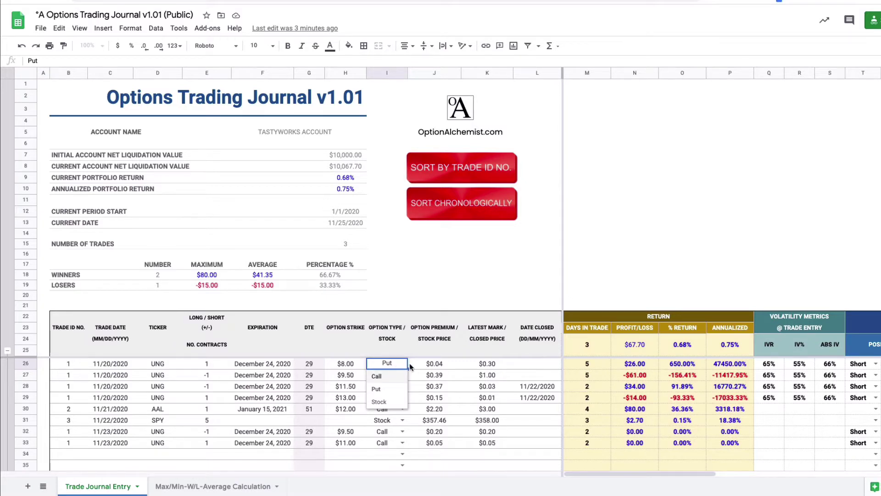
left_click(424, 368)
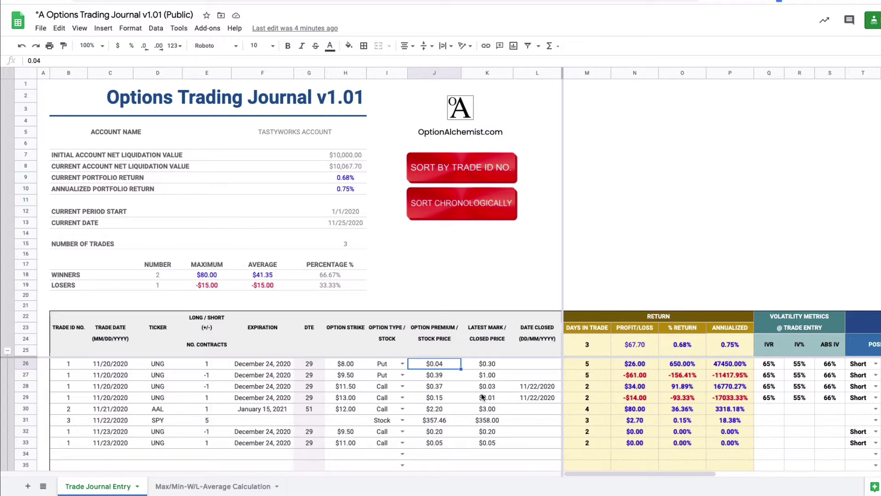
left_click(535, 386)
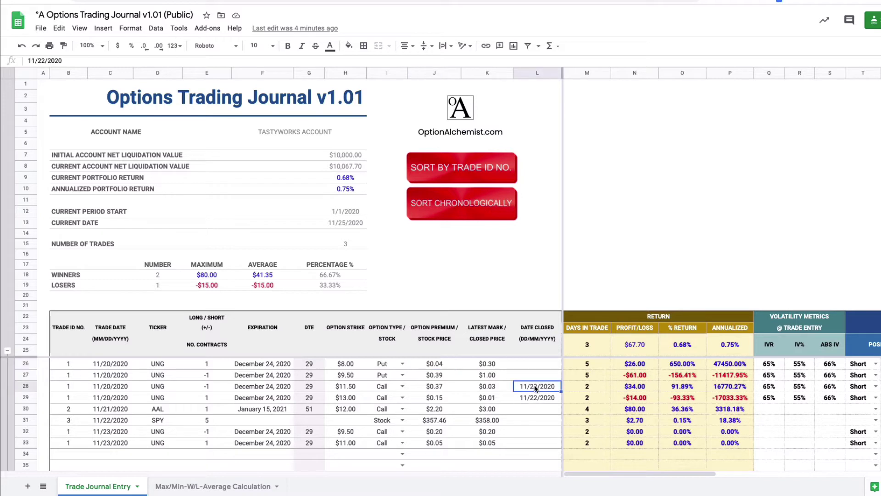
left_click(530, 393)
left_click(528, 389)
left_click_drag(699, 472, 752, 483)
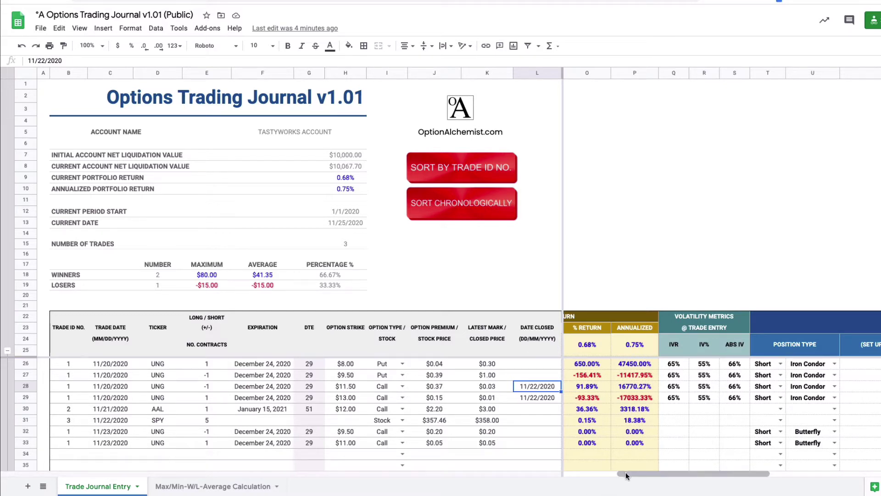
left_click_drag(626, 472, 718, 480)
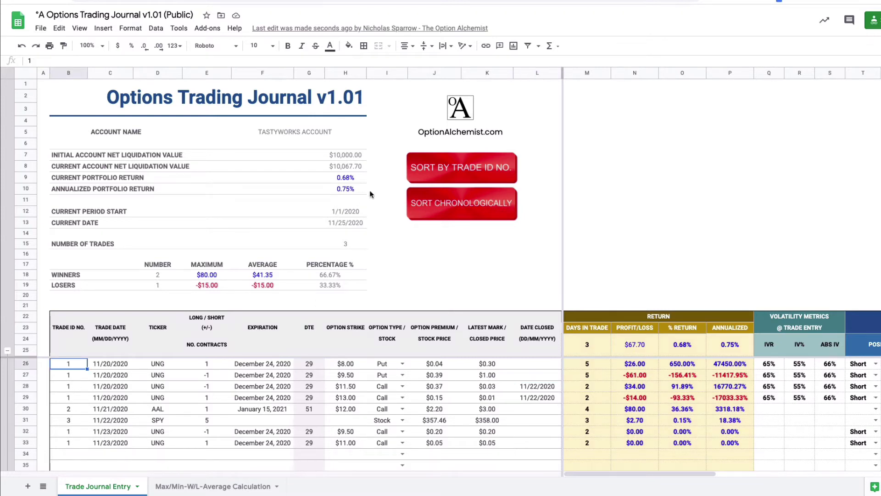
Sort the trades by trade ID number and check the trade IDs in rows 26 to 31.
left_click(461, 171)
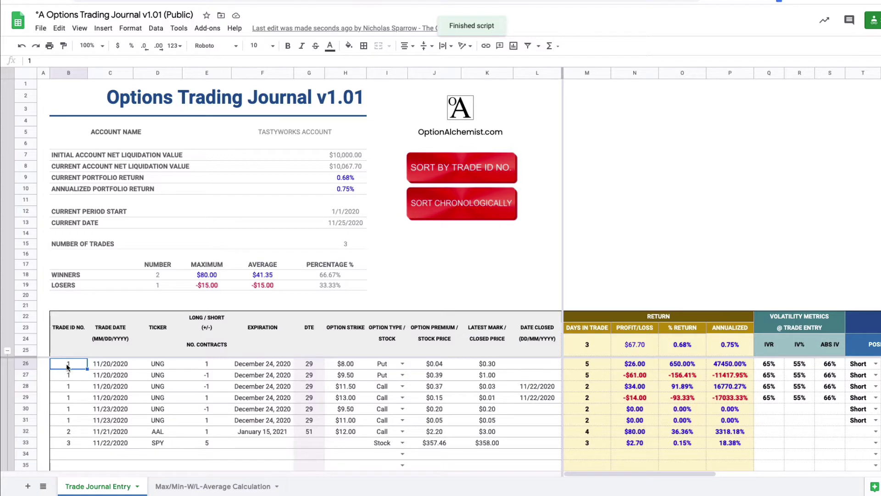
left_click(65, 376)
left_click(65, 387)
left_click(65, 397)
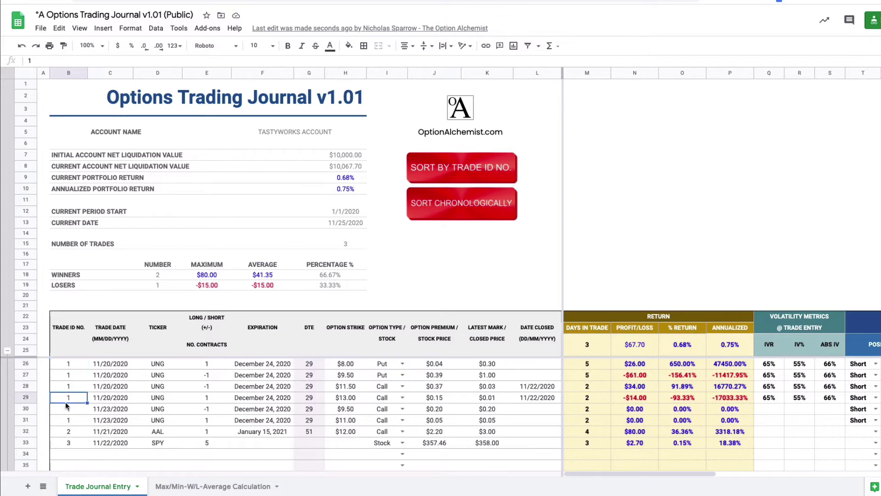
left_click(66, 409)
left_click(67, 420)
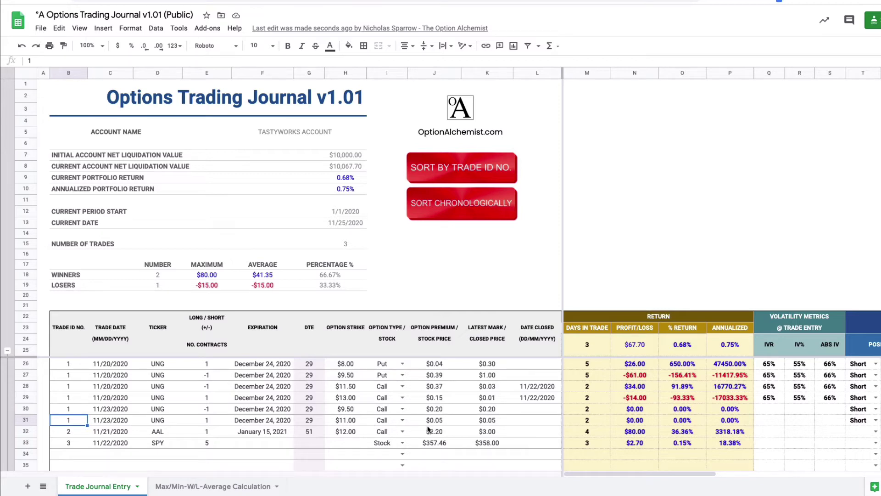
Extend the profit/loss range from N26 to N31 to total trade 1, and sort the trades chronologically.
left_click(622, 364)
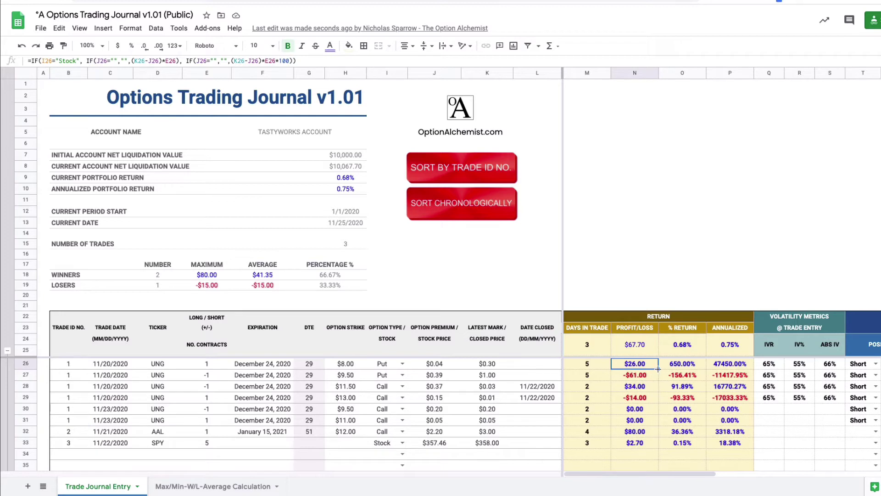
left_click_drag(658, 369, 654, 426)
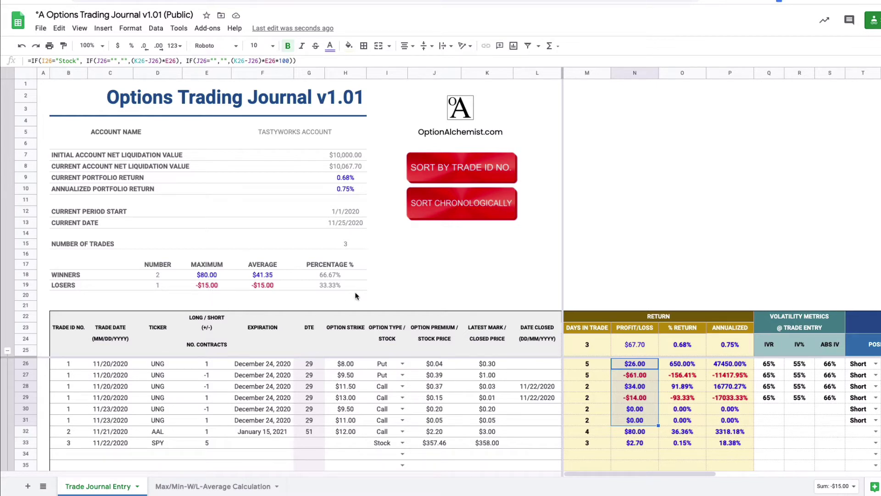
left_click(448, 204)
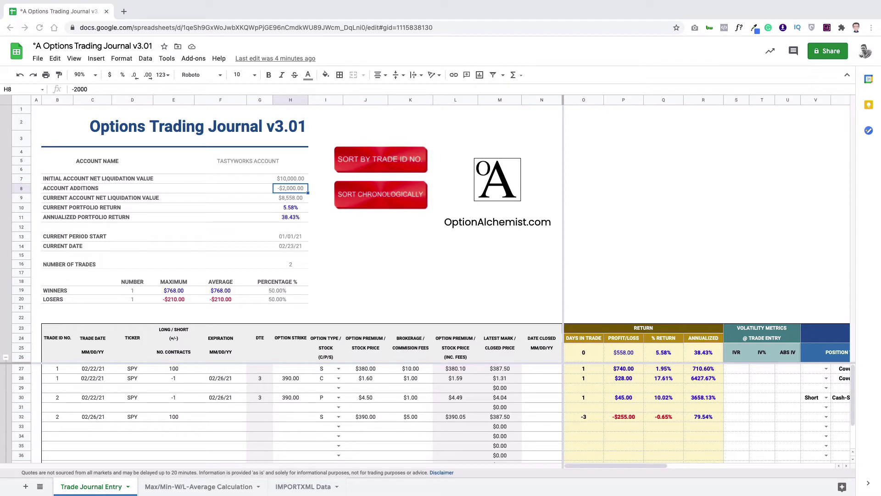
Review the option quote references in the IMPORTXML Data sheet and return to the Trade Journal Entry sheet.
left_click(295, 489)
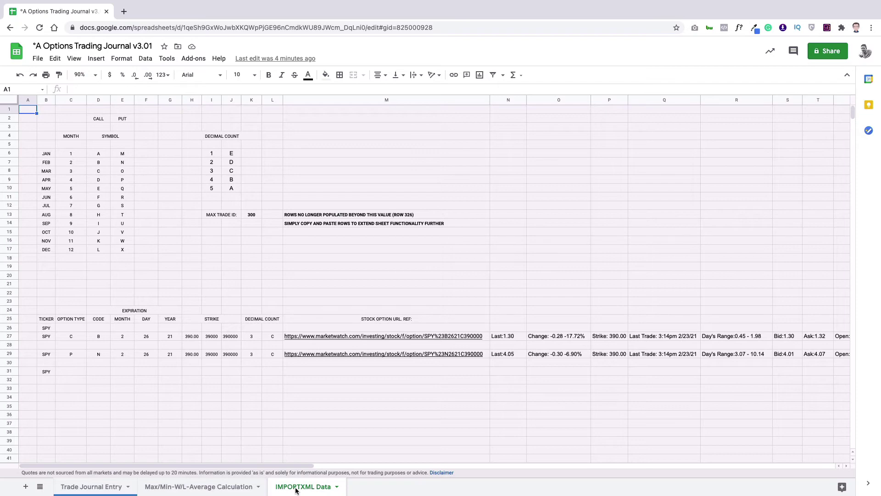
left_click(92, 487)
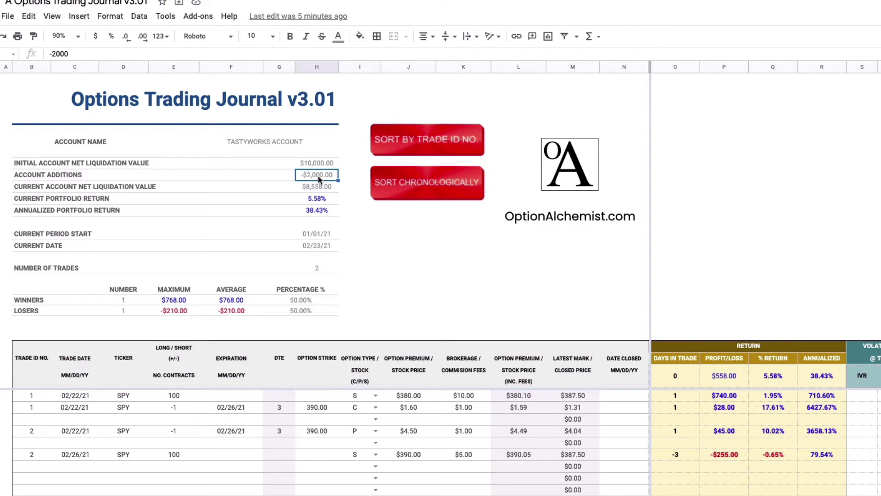
Set the account additions amount to 2000.
type("2000")
key("Return")
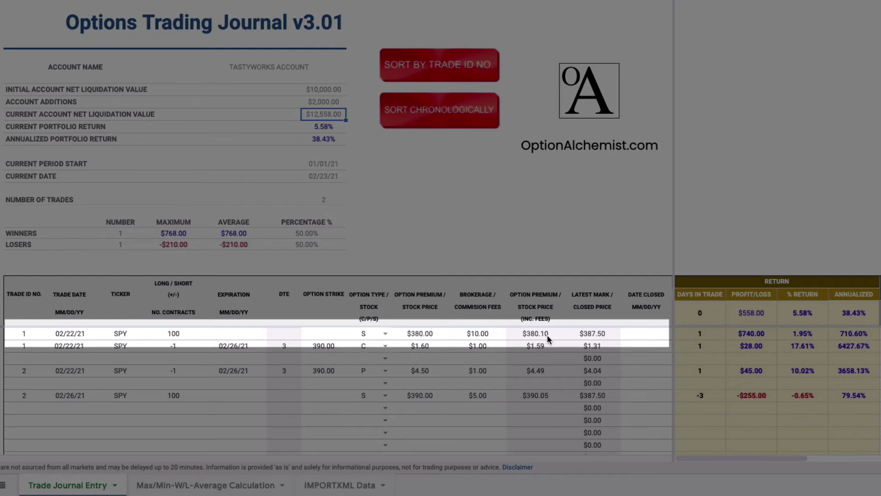
Set the brokerage / commission fee of the first SPY stock trade to 1.
left_click(476, 332)
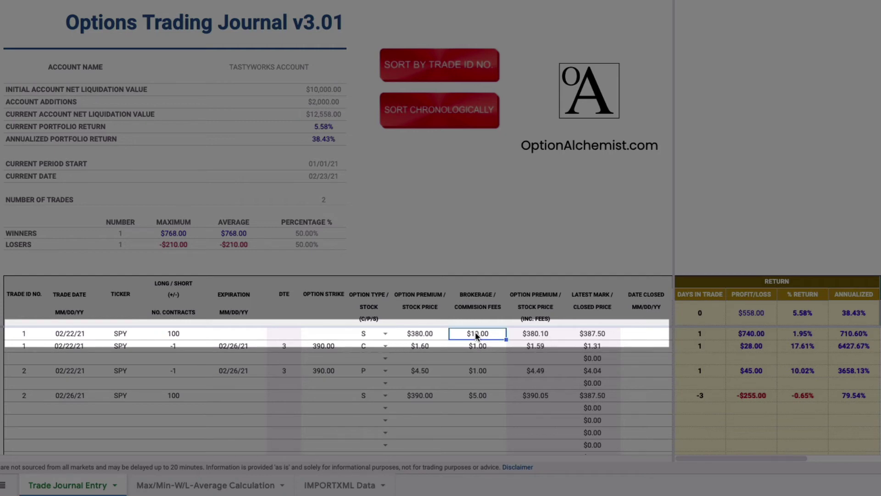
type("1")
key("Return")
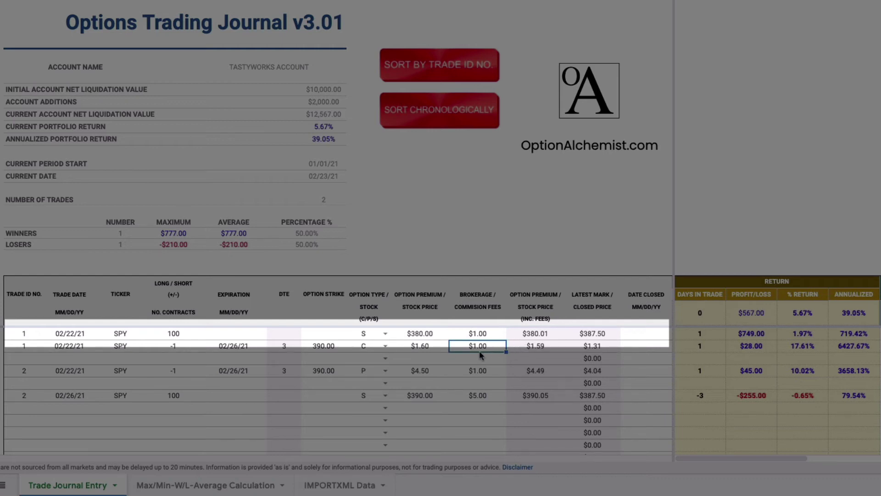
Set the first SPY stock trade's quantity to 1000 and its brokerage / commission fee to 10.
left_click(173, 335)
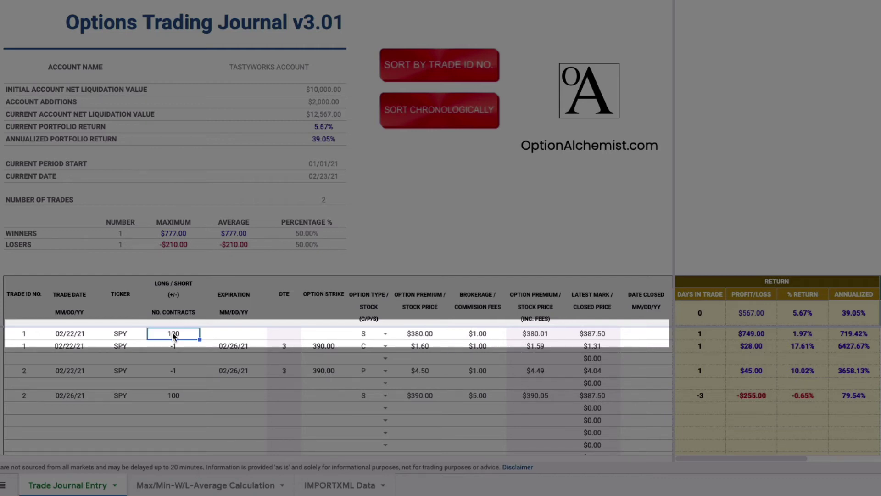
type("1000")
key("Return")
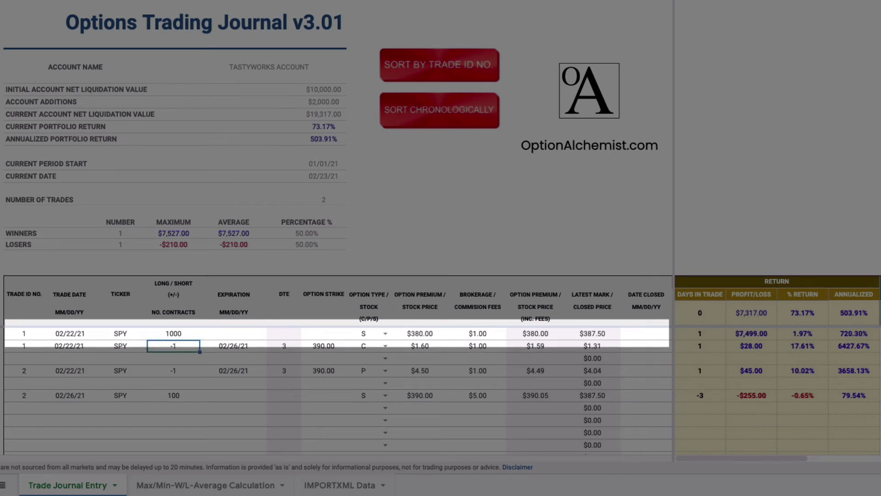
left_click(473, 337)
type("10")
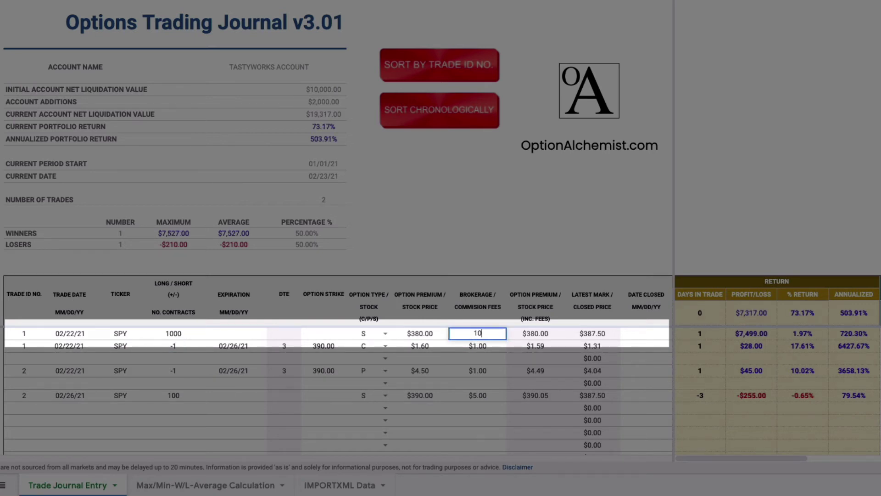
key("Return")
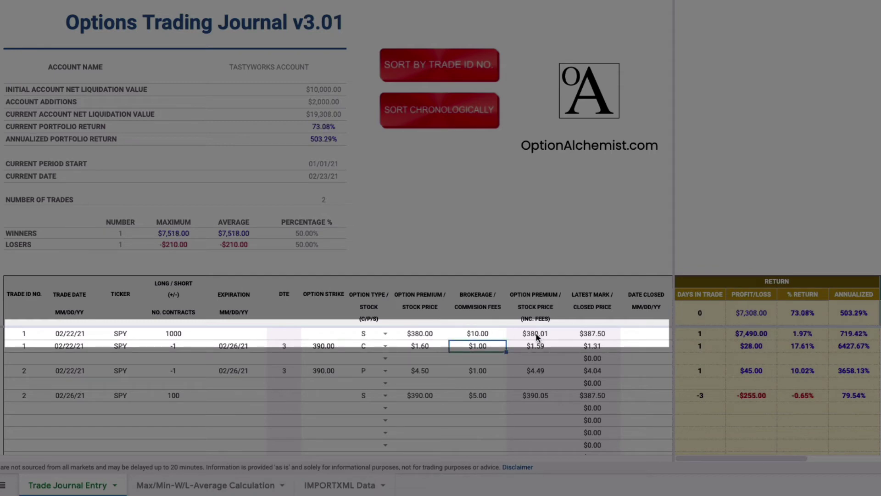
Set the quantity of the first SPY stock trade to 100.
left_click(173, 337)
type("1000")
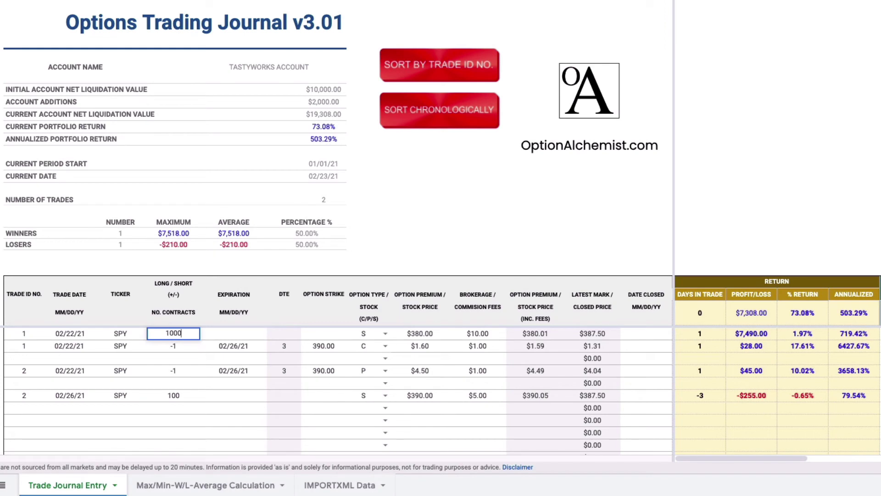
key("BackSpace")
key("Return")
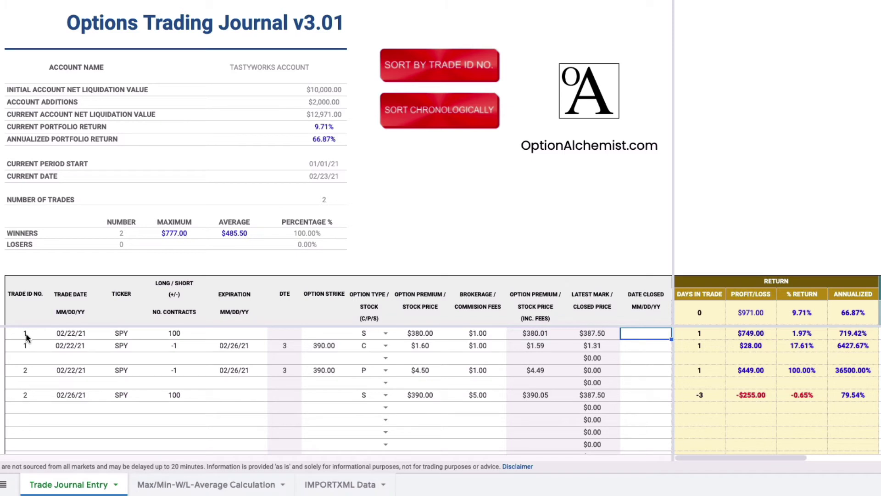
Examine the two rows of trade 1, including their trade IDs, stock price, option strike and position type.
left_click(25, 345)
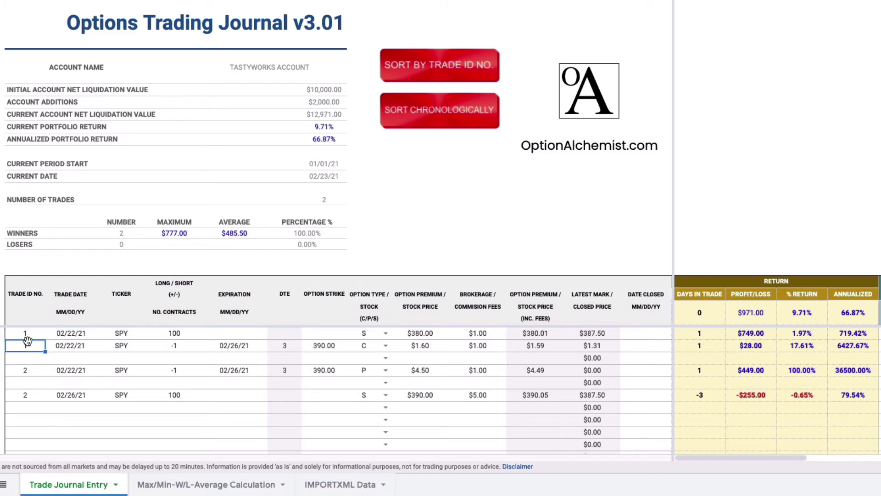
left_click(26, 333)
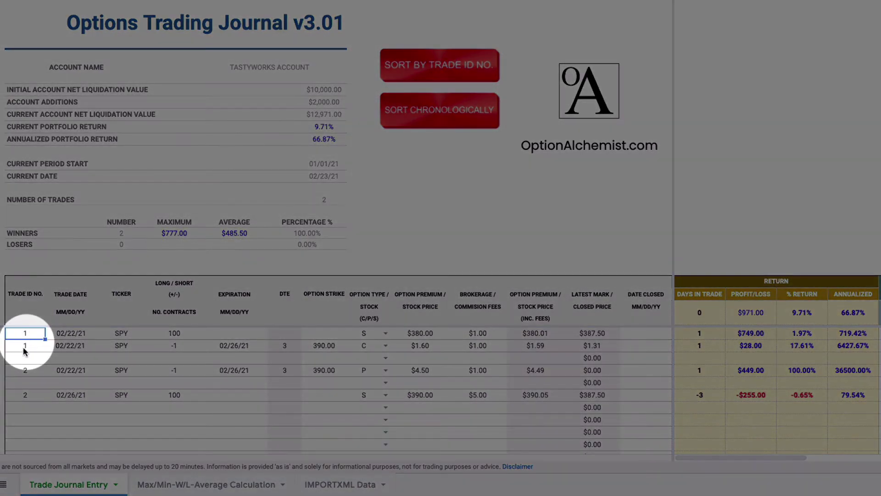
left_click(25, 347)
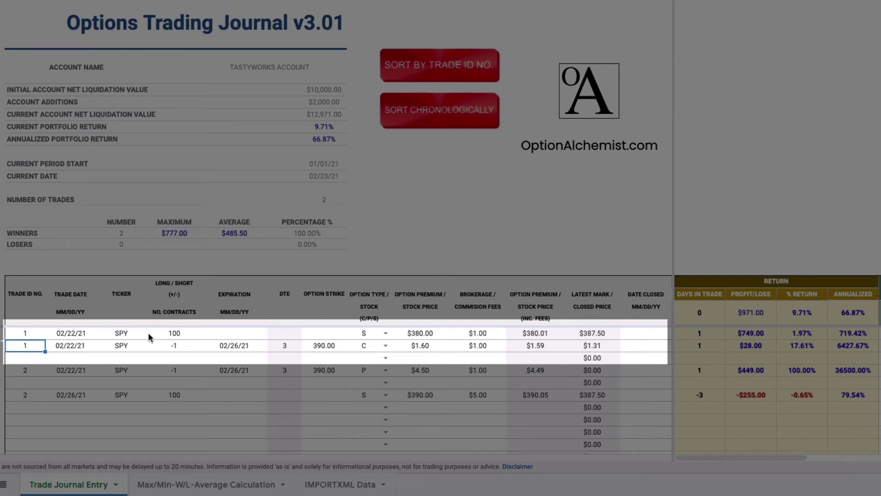
left_click(24, 334)
left_click(423, 333)
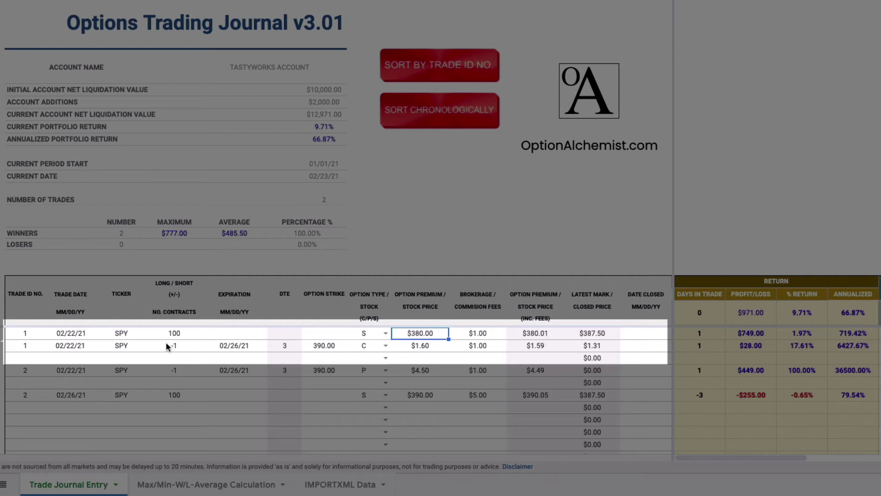
left_click(323, 346)
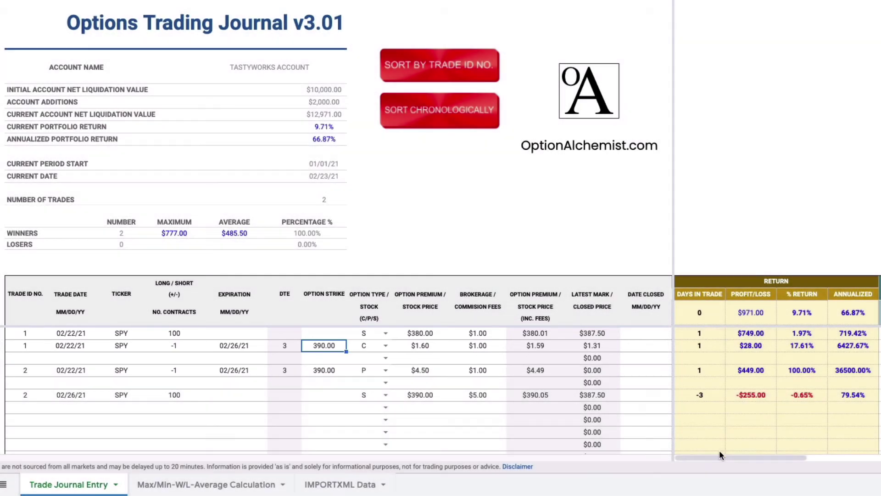
left_click_drag(720, 455, 810, 461)
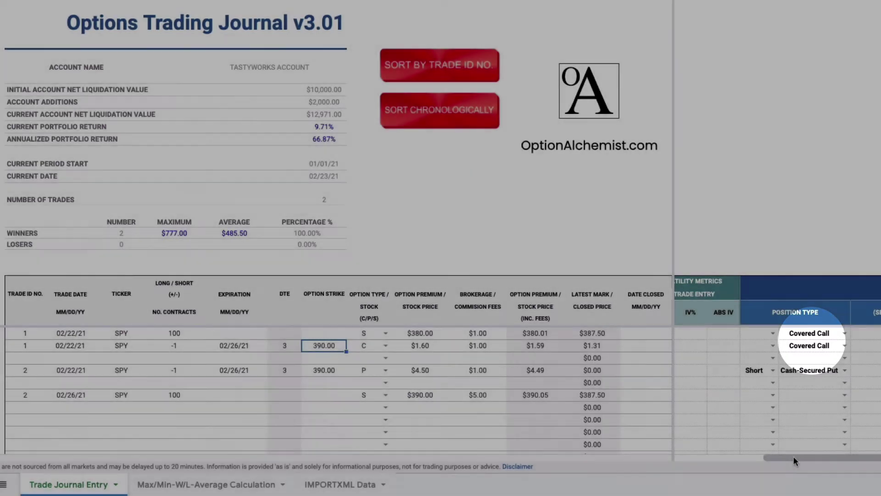
left_click_drag(794, 457, 689, 457)
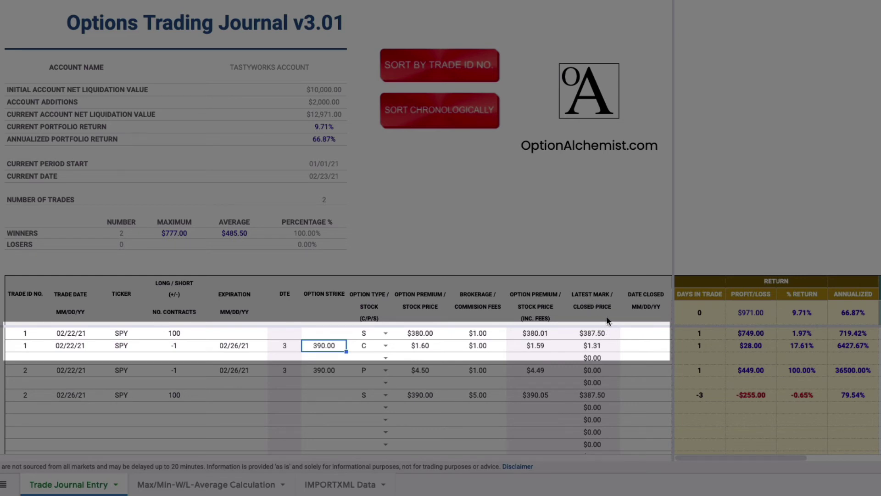
Set the latest mark / closed price of trade 1 to 390 for the SPY stock and 0 for the short call.
left_click(588, 333)
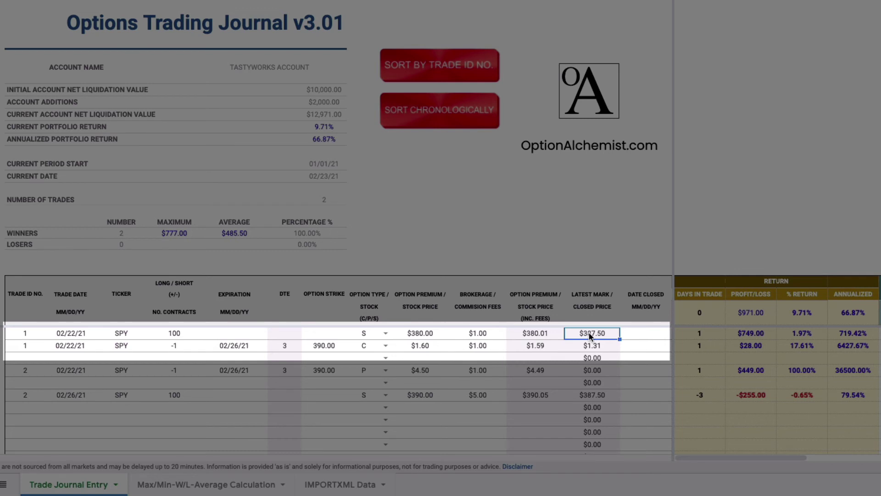
type("390")
key("Return")
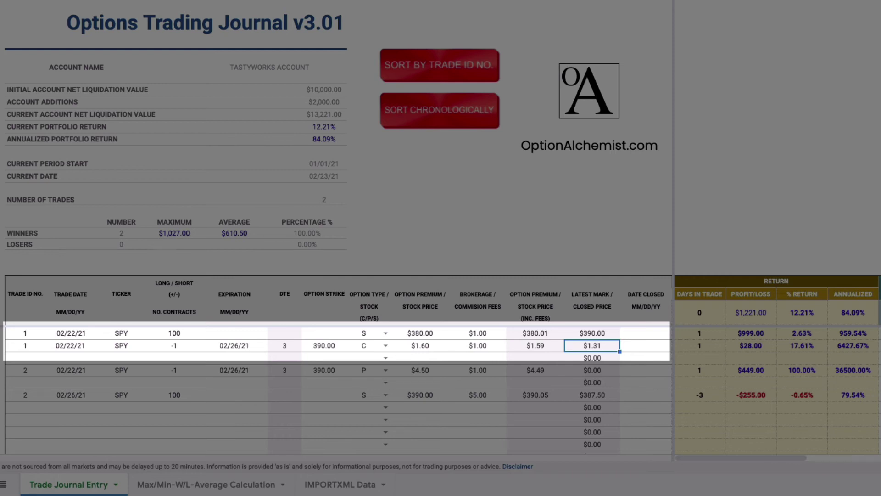
type("0")
key("Return")
Enter 02/26/21 as the date closed for both the stock and the call rows of trade 1.
left_click(635, 335)
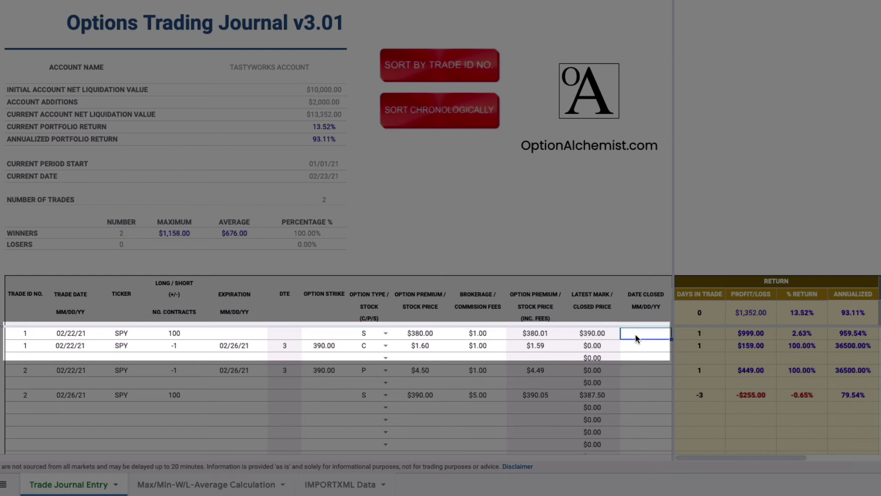
type("02/")
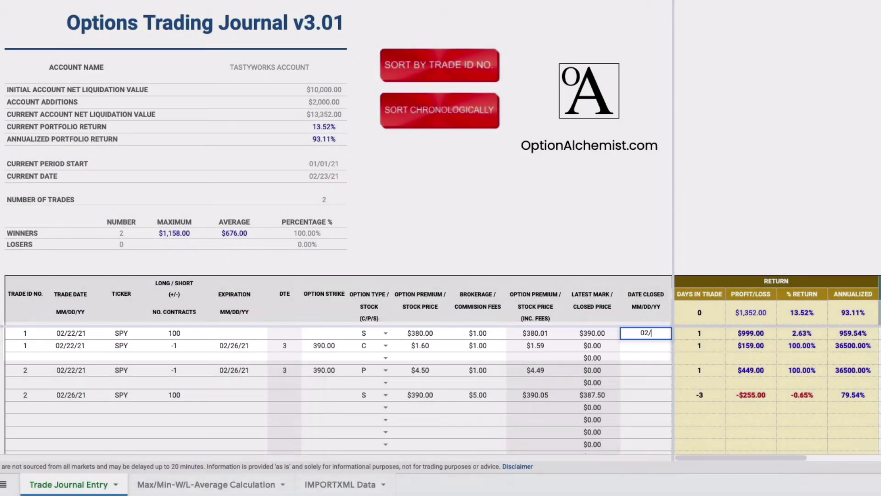
type("26")
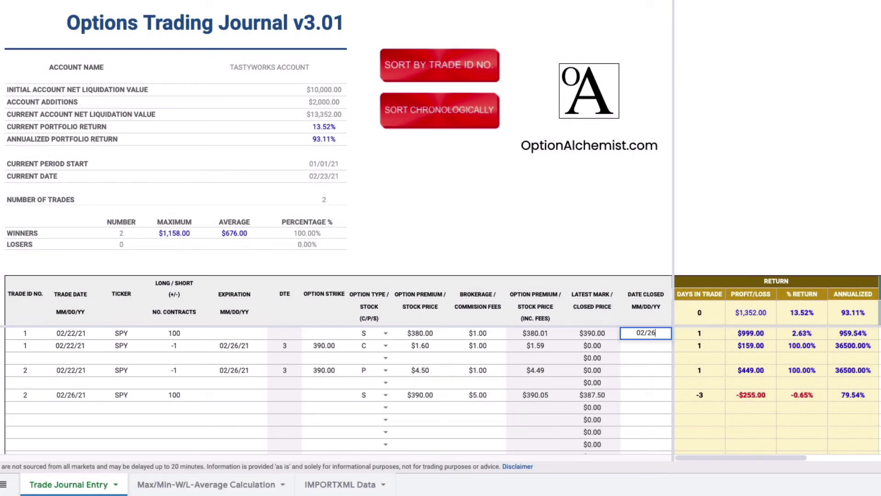
type("/21")
key("Return")
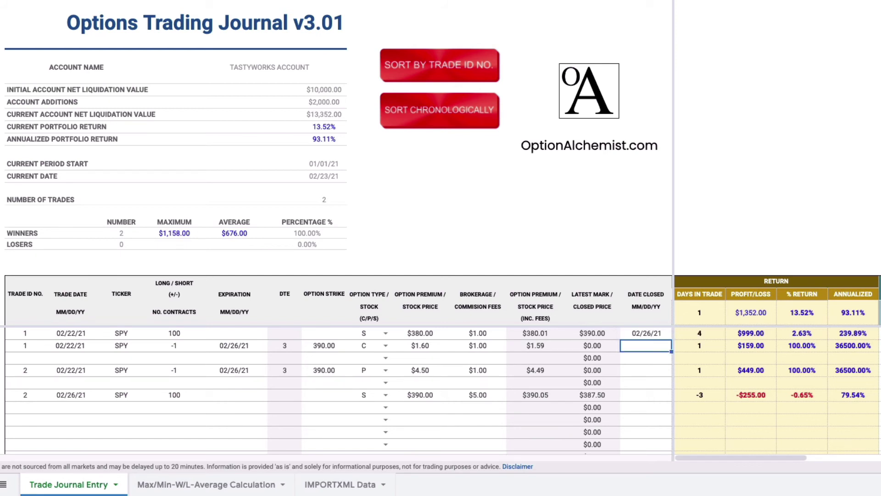
type("02/26/21")
key("Return")
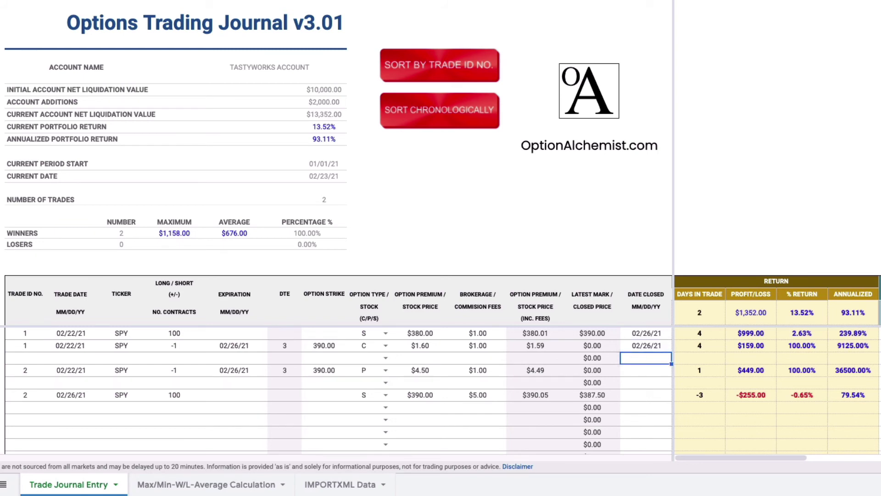
Close the short put of trade 2 with date closed 02/26/21 and a closed price of 0.
key("Down")
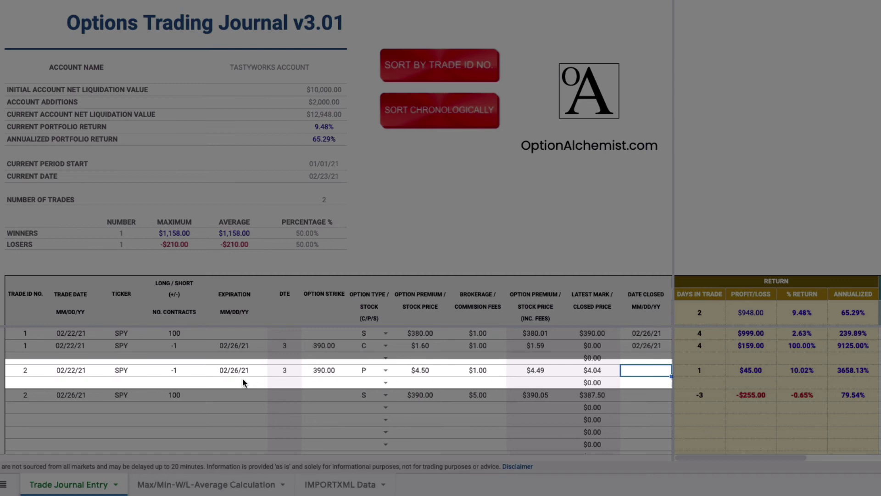
type("02/26/21")
key("Return")
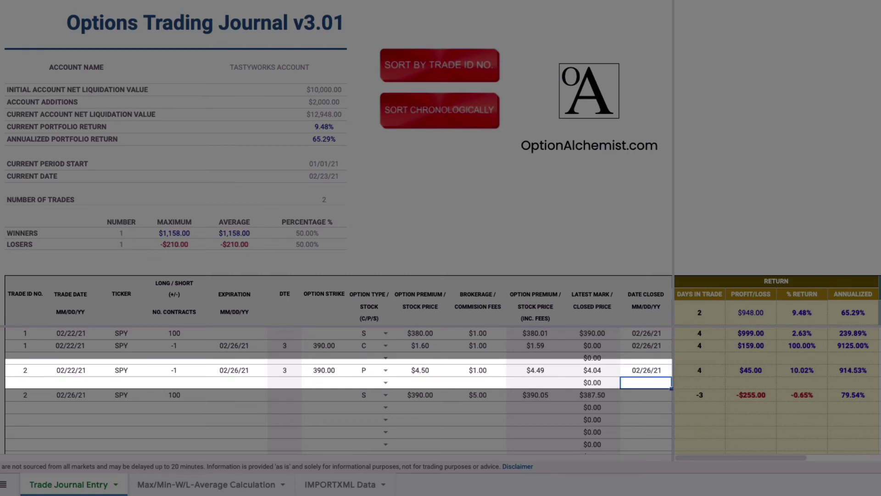
left_click(592, 370)
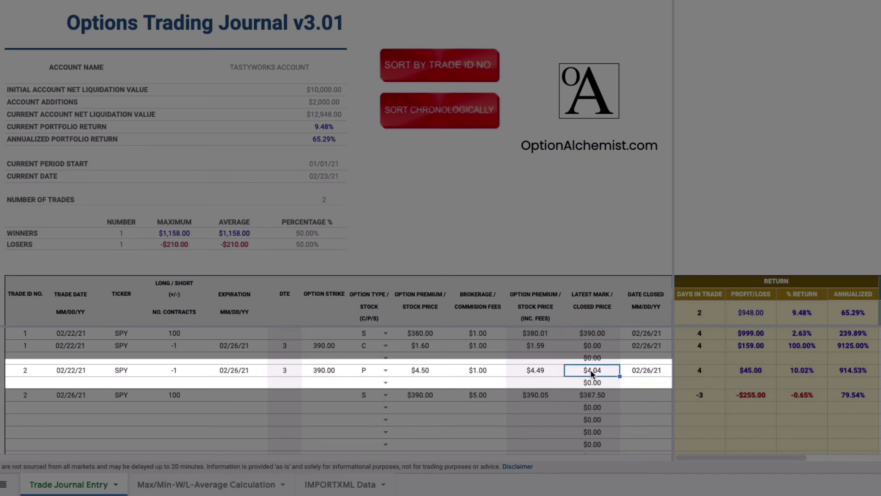
type("0")
key("Return")
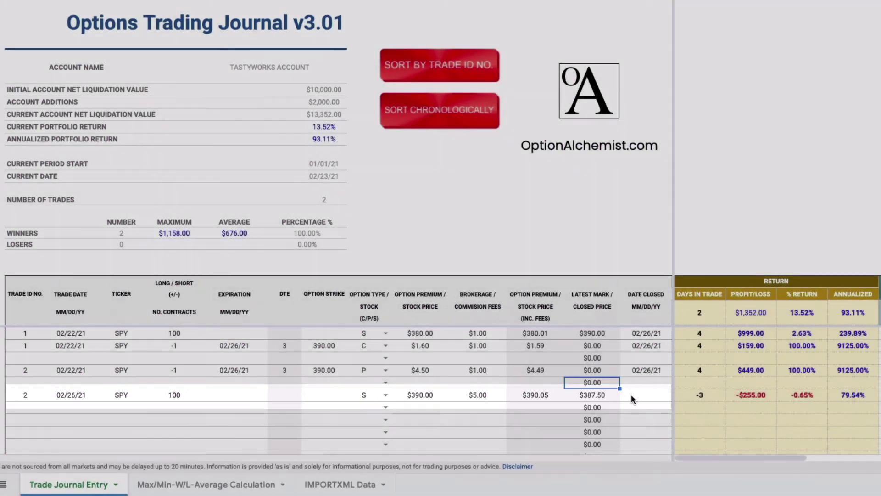
Select the date closed cell of the SPY stock row in trade 2.
left_click(632, 395)
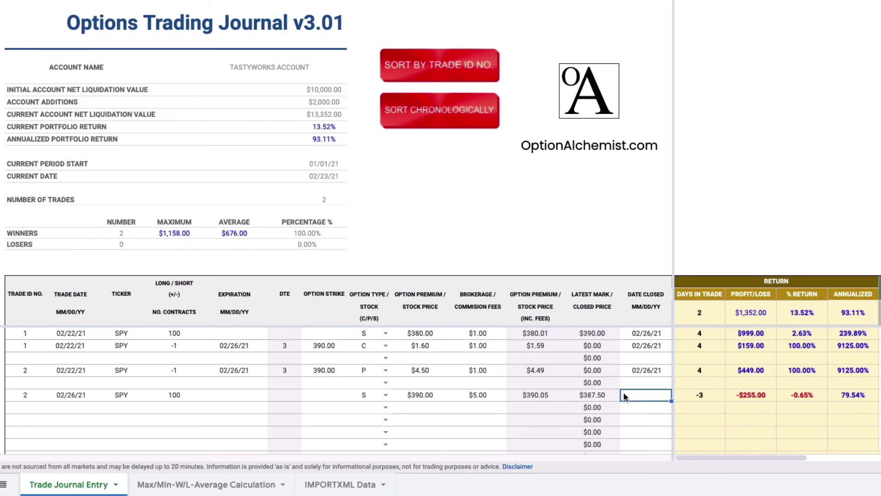